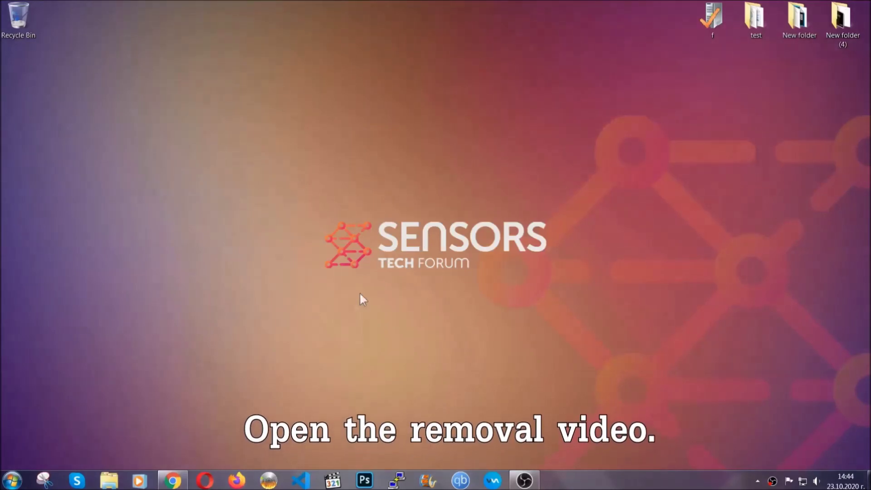
Follow the YouTube video's sensorstechforum description link and download SpyHunter-Installer.exe
click(172, 481)
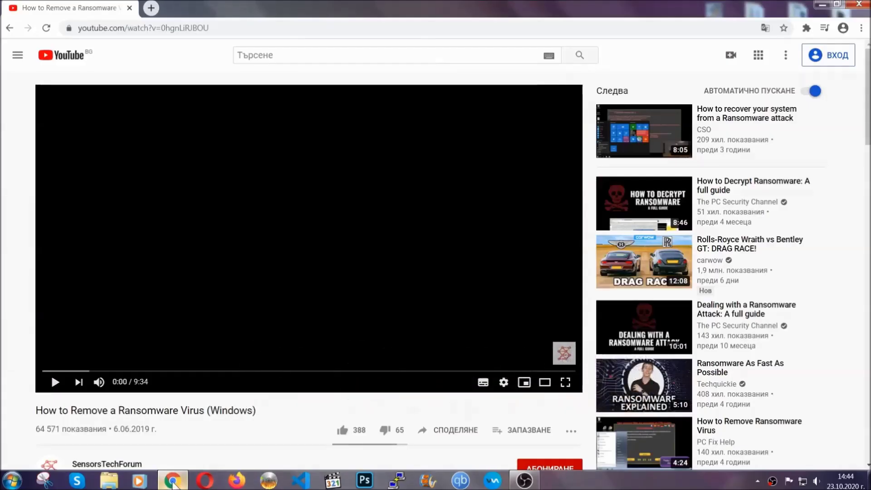
scroll(159, 372, down, 3)
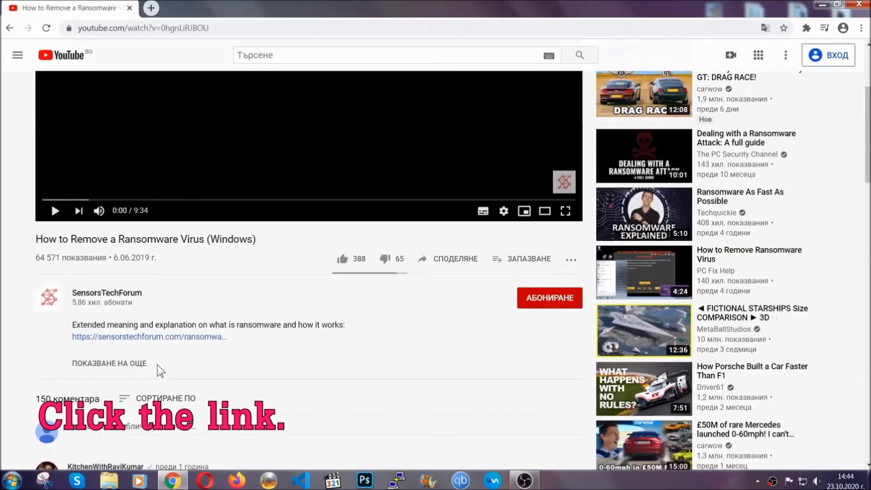
click(175, 342)
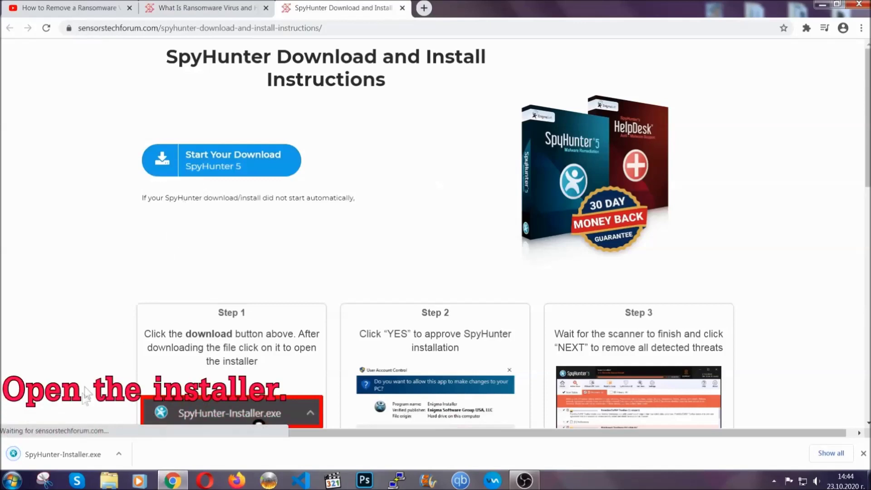
Run SpyHunter-Installer.exe in English, accept the EULA, and install SpyHunter 5
click(62, 453)
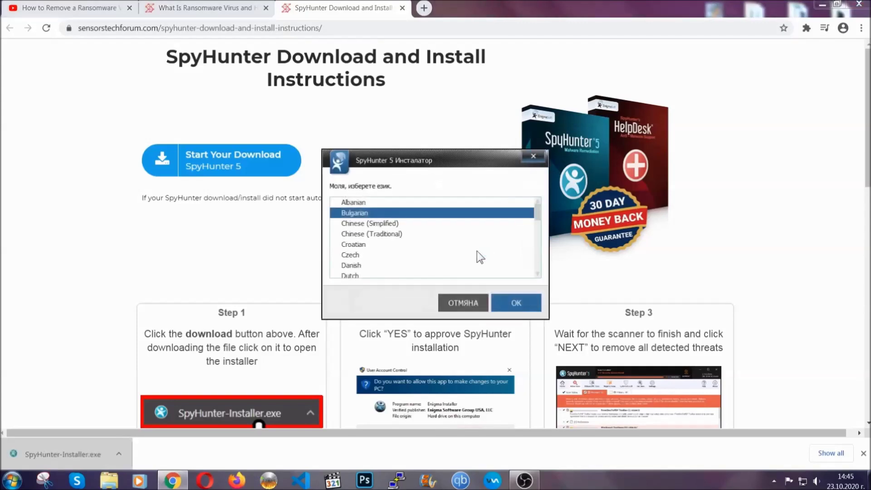
scroll(447, 248, down, 2)
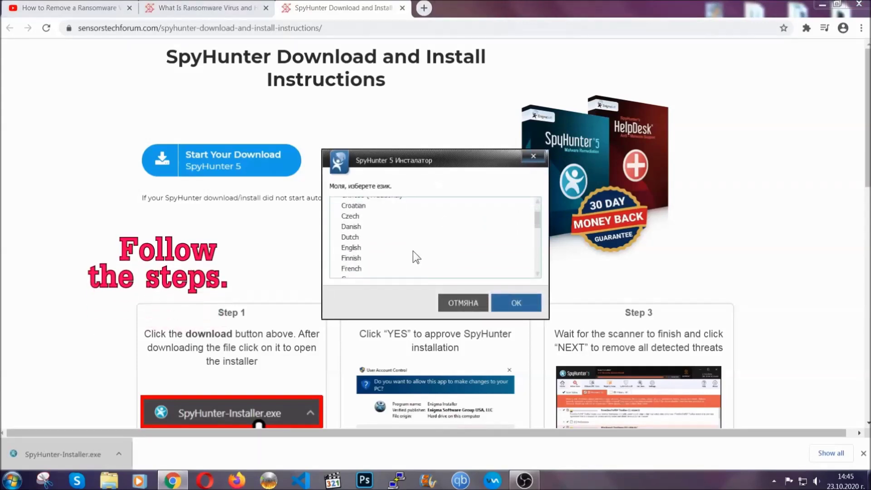
click(412, 249)
click(509, 302)
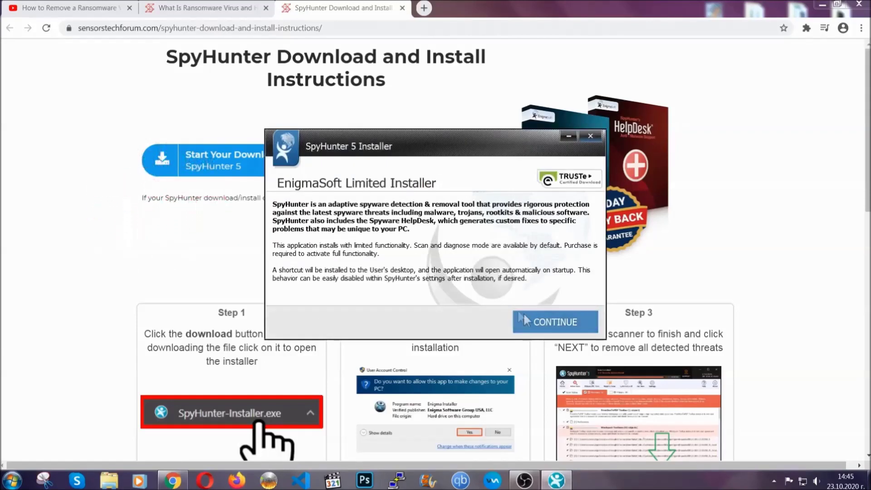
click(526, 320)
click(499, 294)
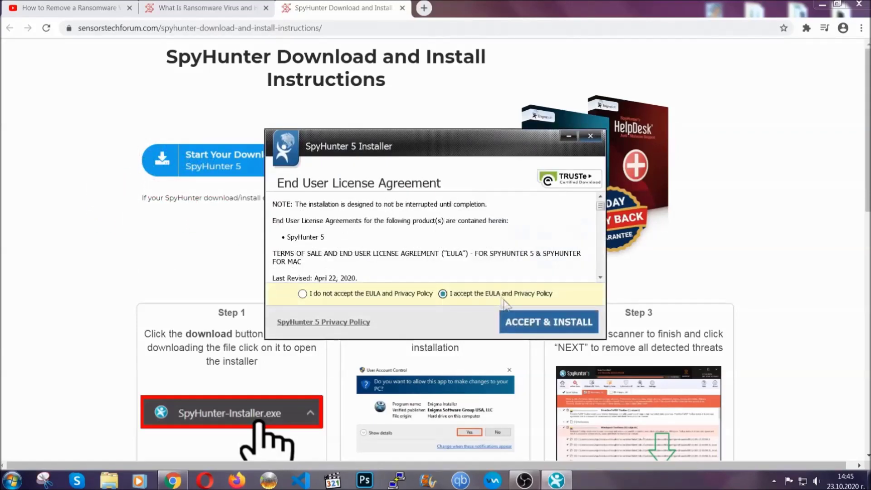
click(520, 322)
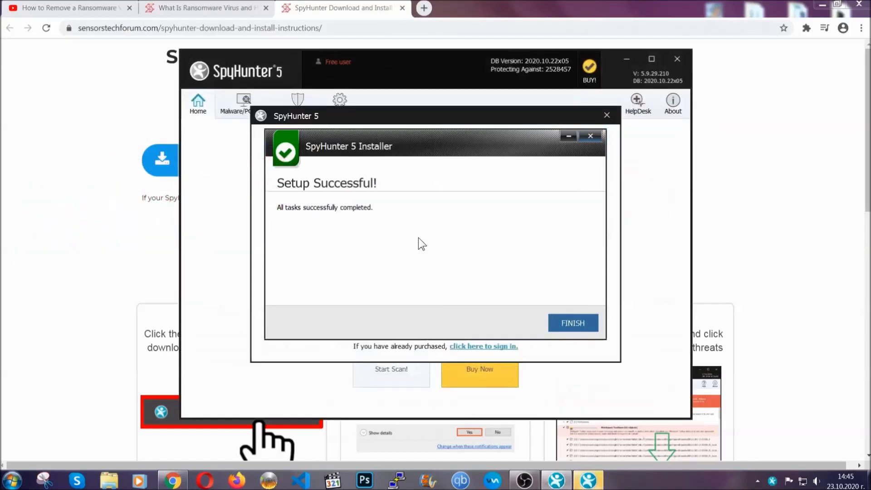
Finish SpyHunter 5 setup and close the installer
click(557, 325)
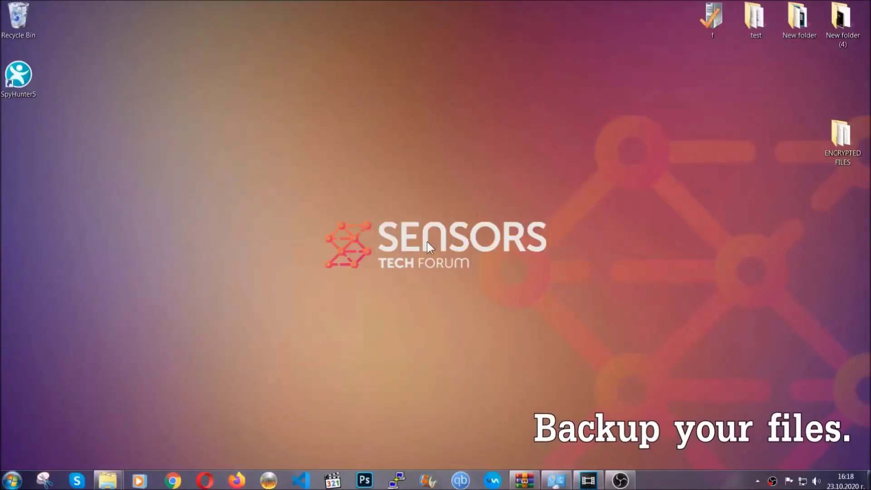
Copy all six .efji files from the ENCRYPTED FILES folder
double_click(837, 140)
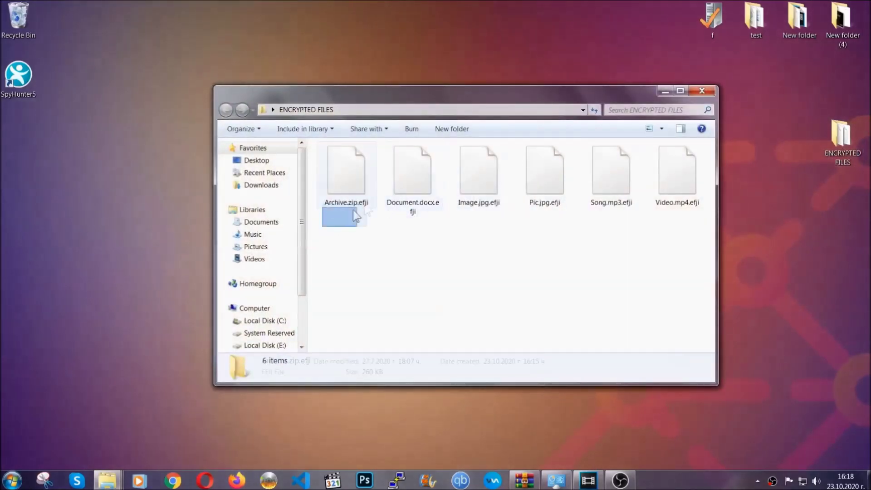
drag(356, 215, 681, 161)
right_click(681, 161)
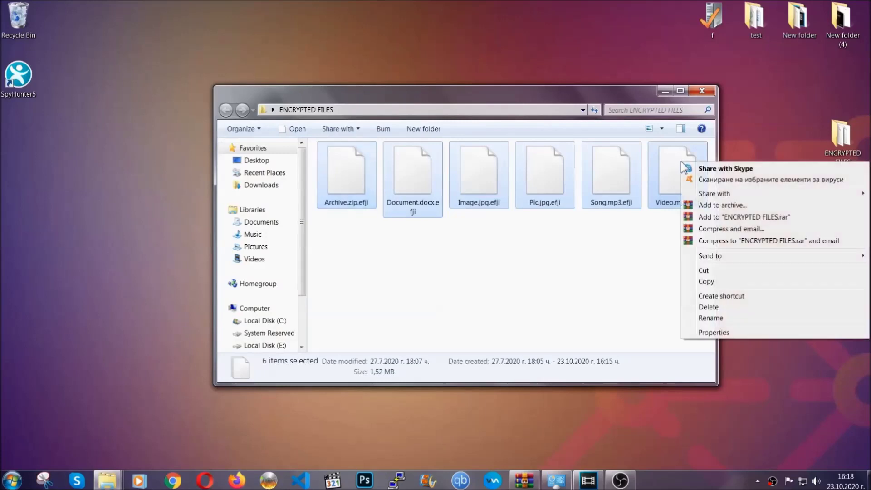
click(706, 282)
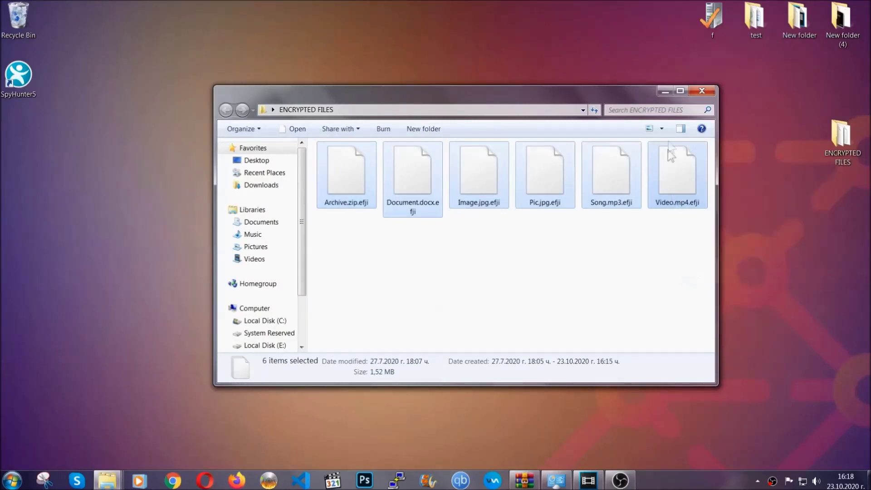
Paste the six files onto FLASH DRIVE (H:) and close its window
click(665, 92)
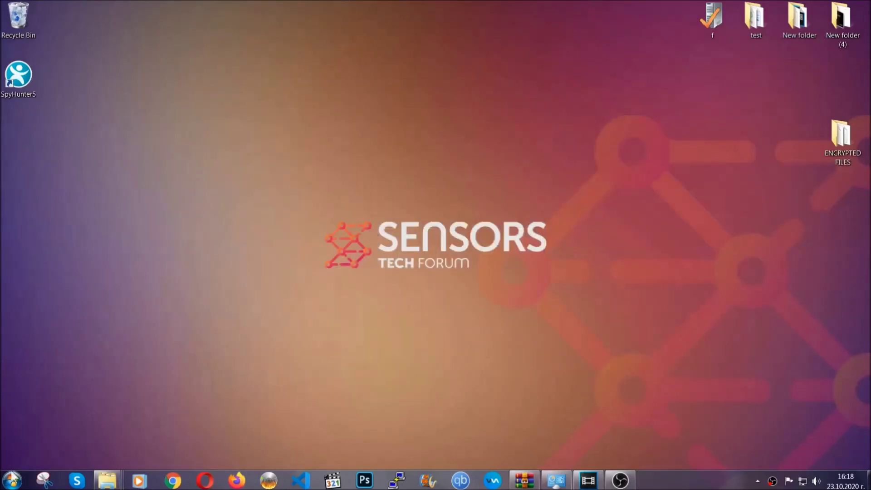
click(12, 480)
click(166, 338)
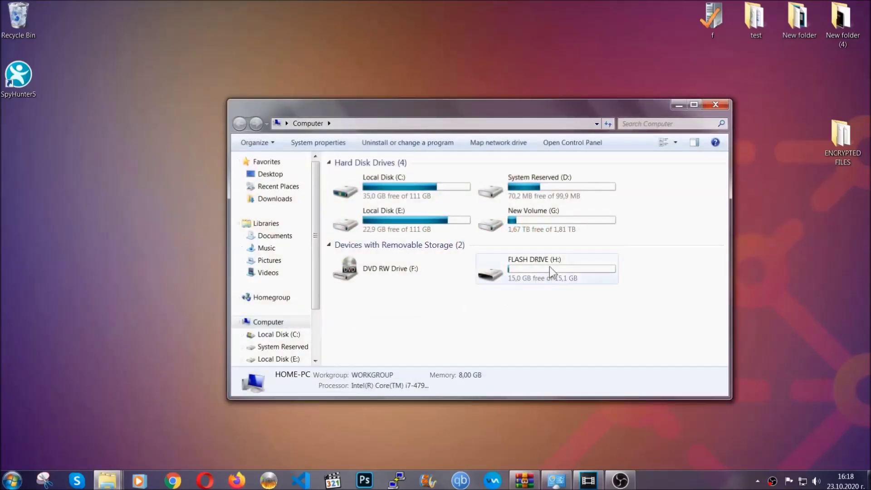
double_click(549, 266)
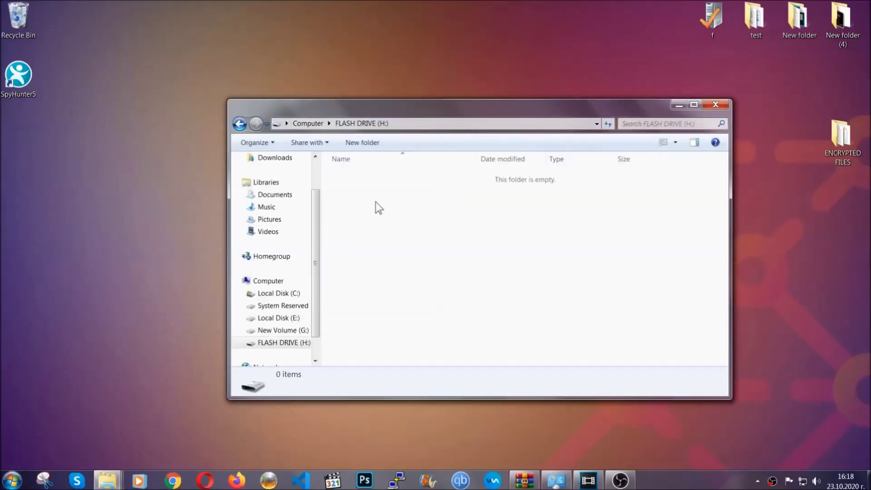
right_click(376, 202)
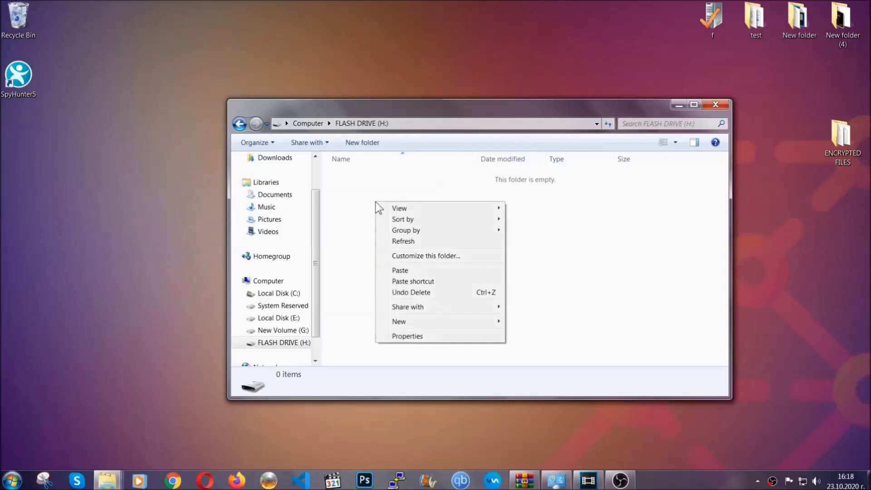
click(396, 271)
click(397, 271)
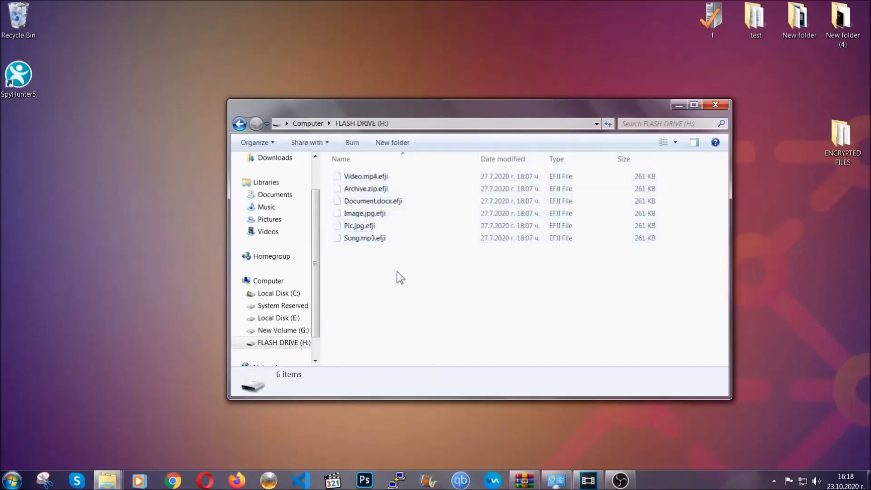
click(717, 105)
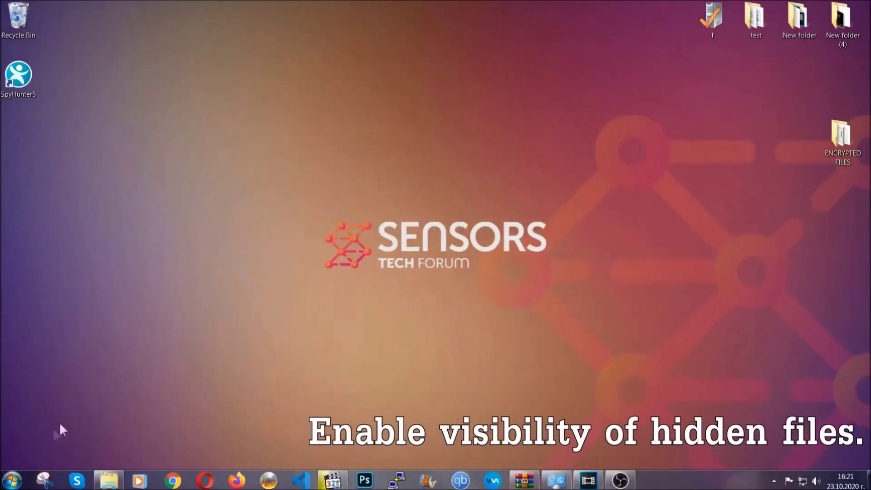
Search Start for 'show hidden files and folders' and enable Show hidden files, folders, and drives
click(11, 480)
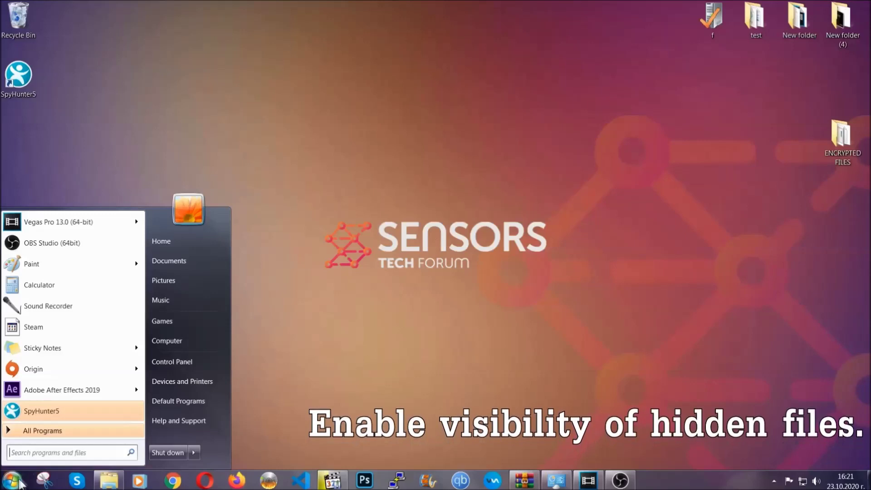
click(36, 454)
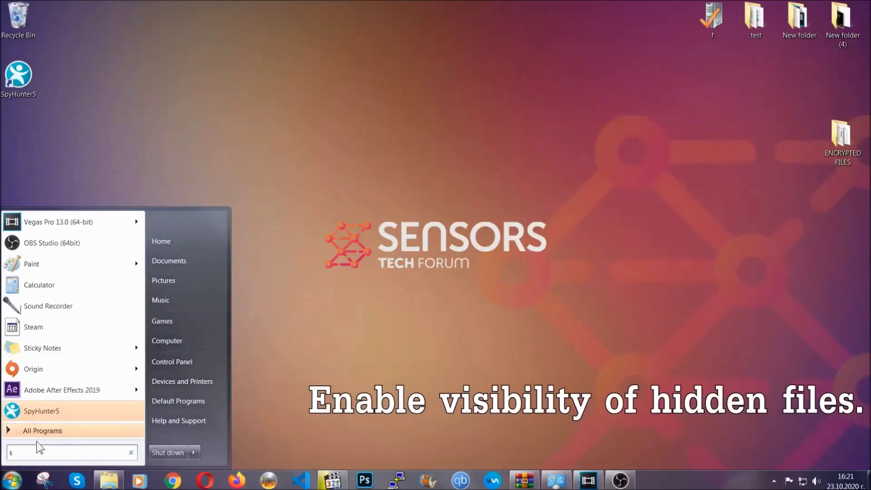
text(showh)
key(BackSpace)
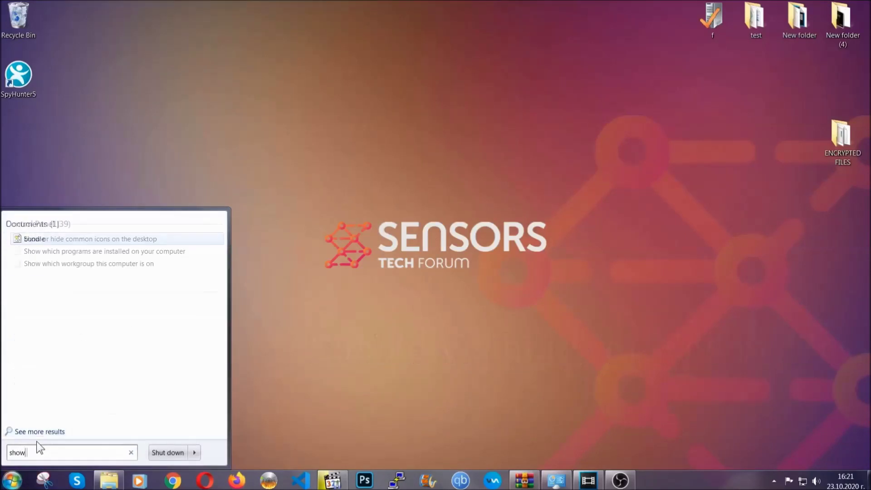
text(hidden files and folders)
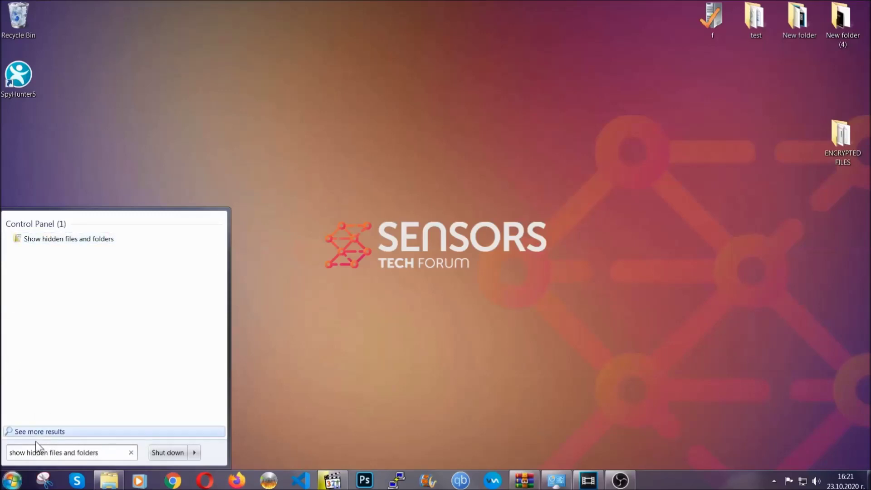
click(102, 241)
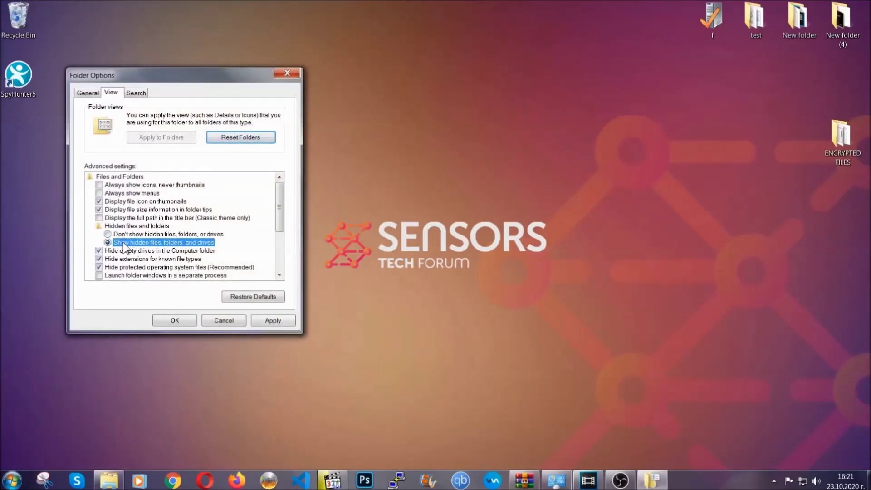
click(270, 322)
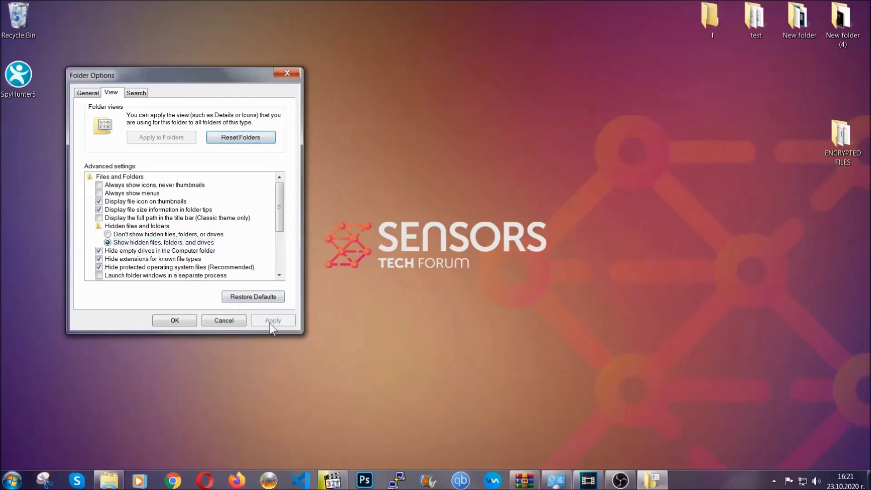
click(172, 321)
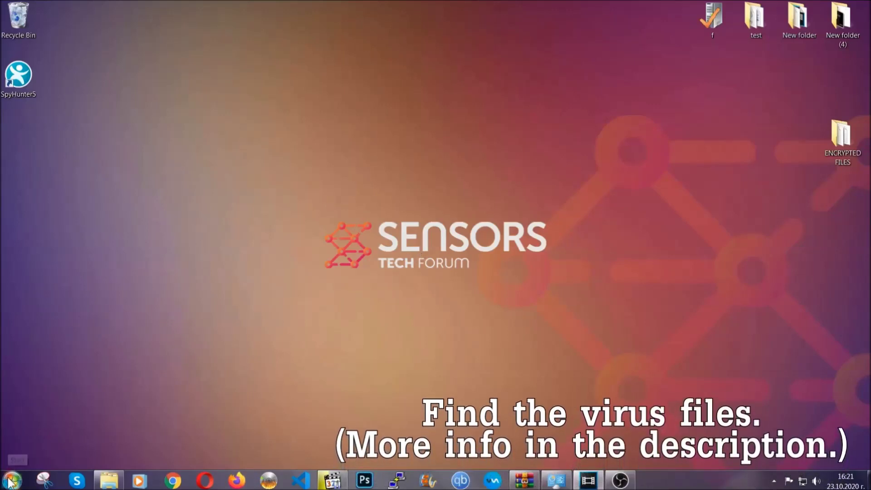
Search the whole computer for 'fileextension:exe Example Vir'
key(super)
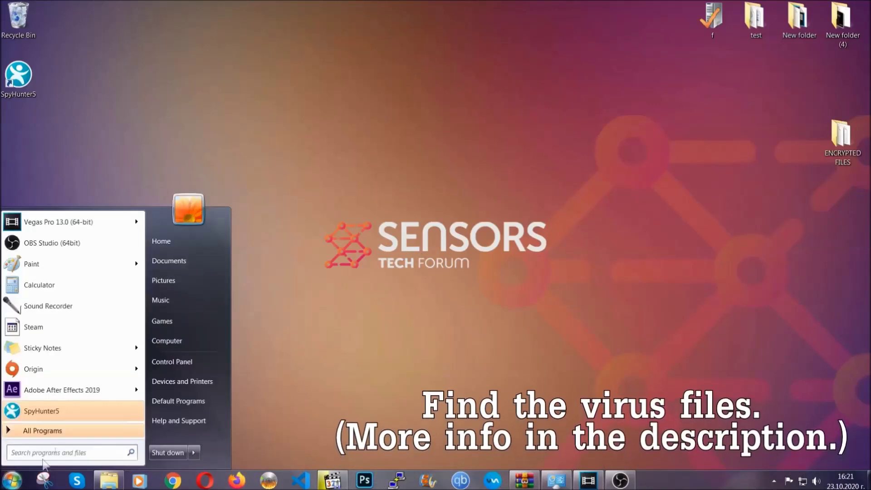
click(180, 340)
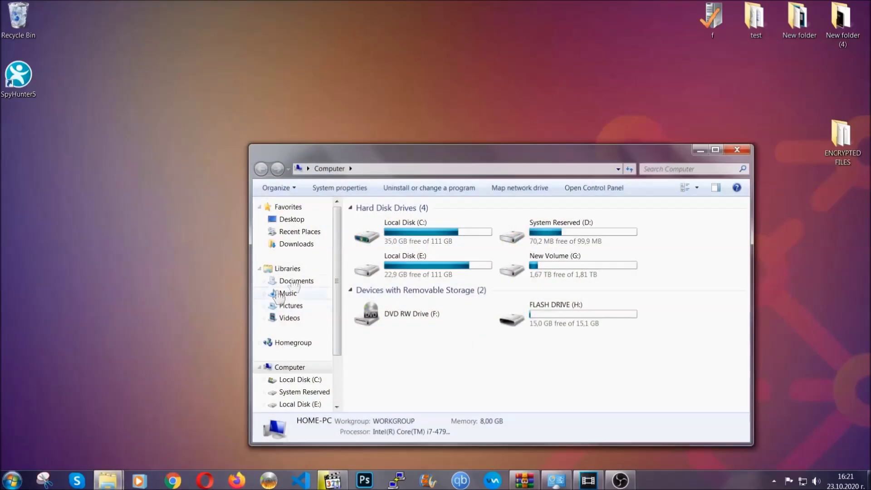
drag(474, 160, 416, 122)
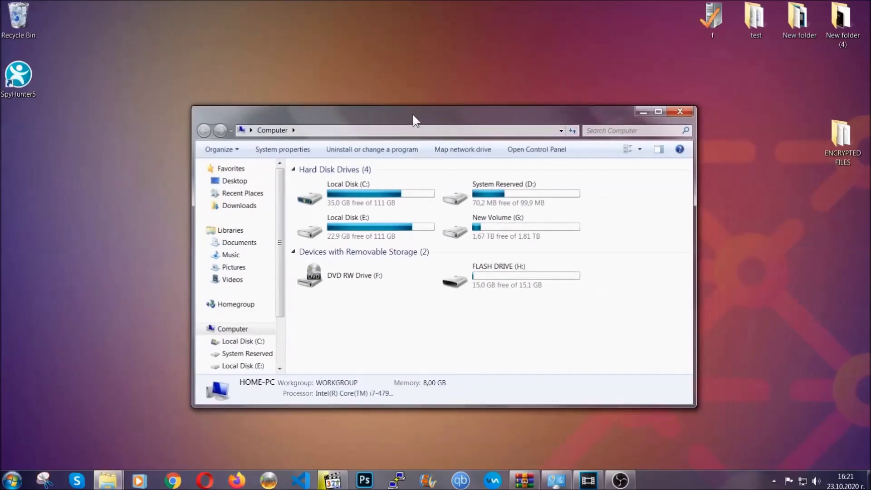
click(592, 130)
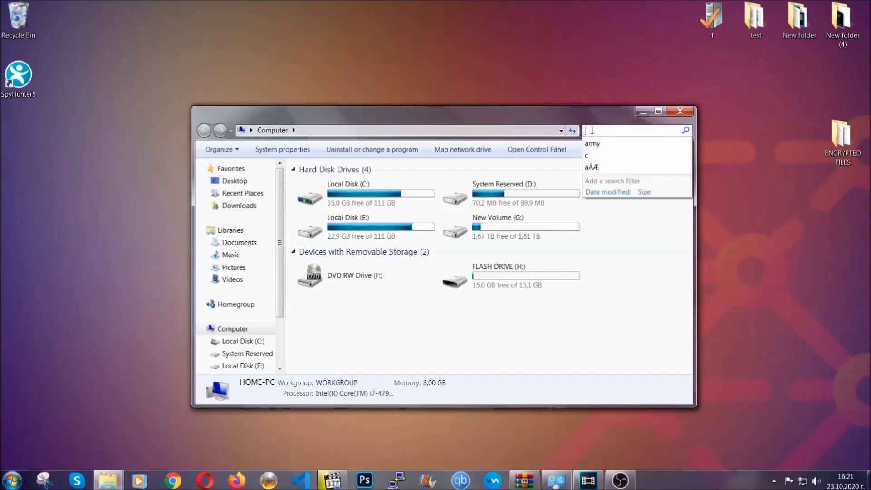
text(file)
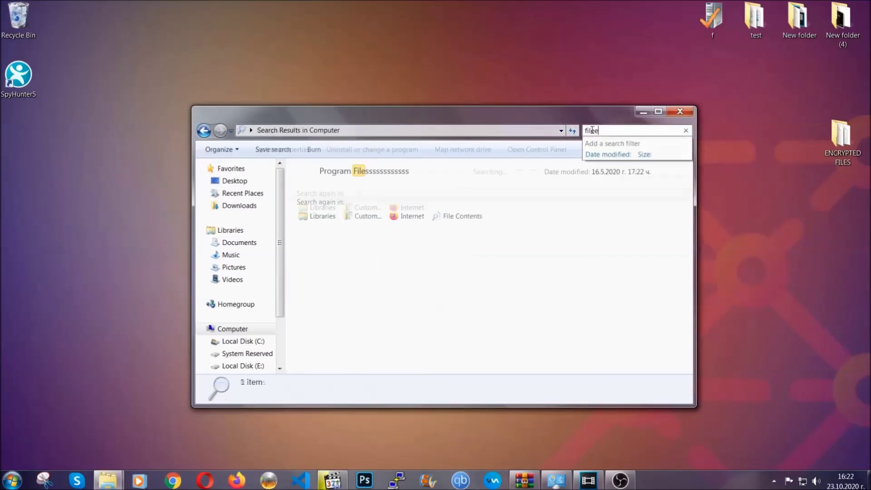
text(extension:exe )
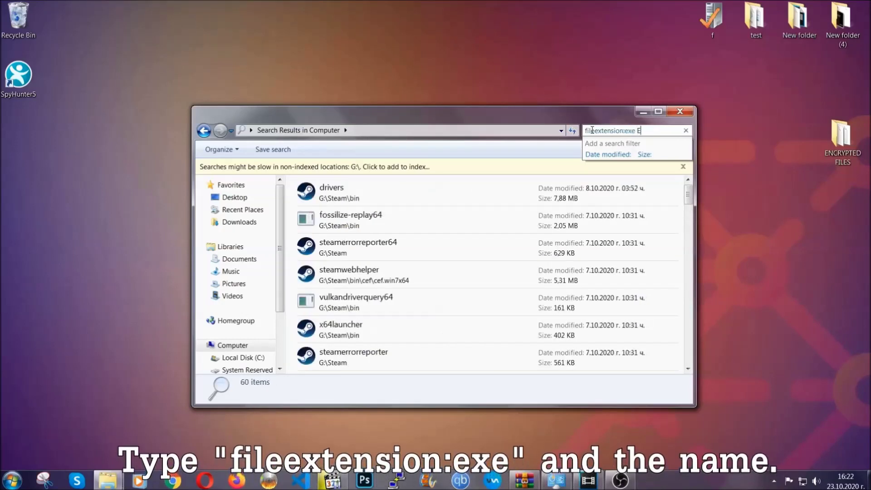
text(Exampl)
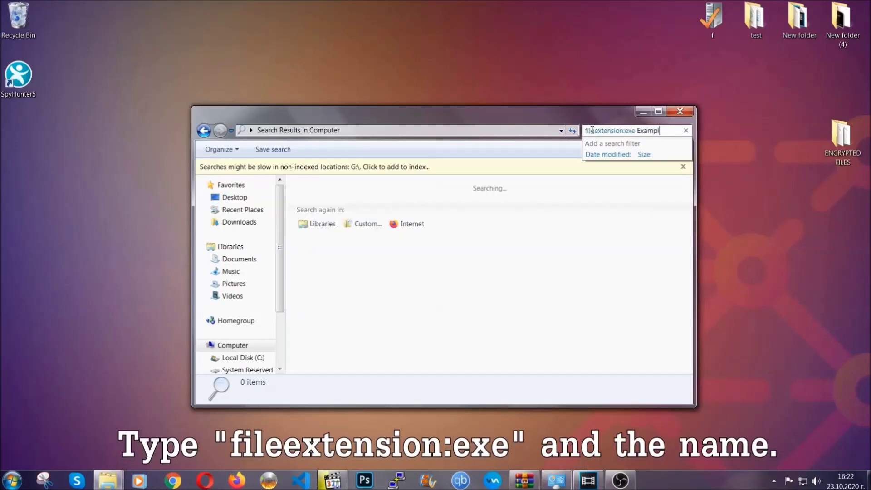
text(e Virus Name)
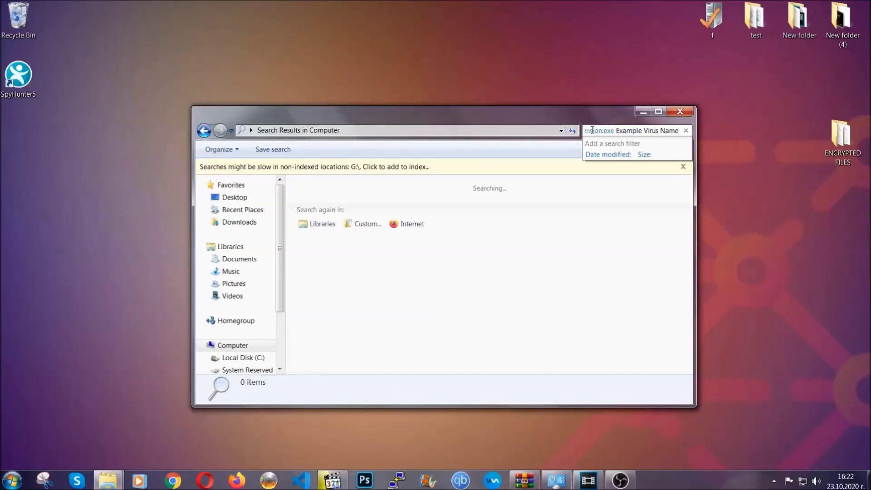
key(Return)
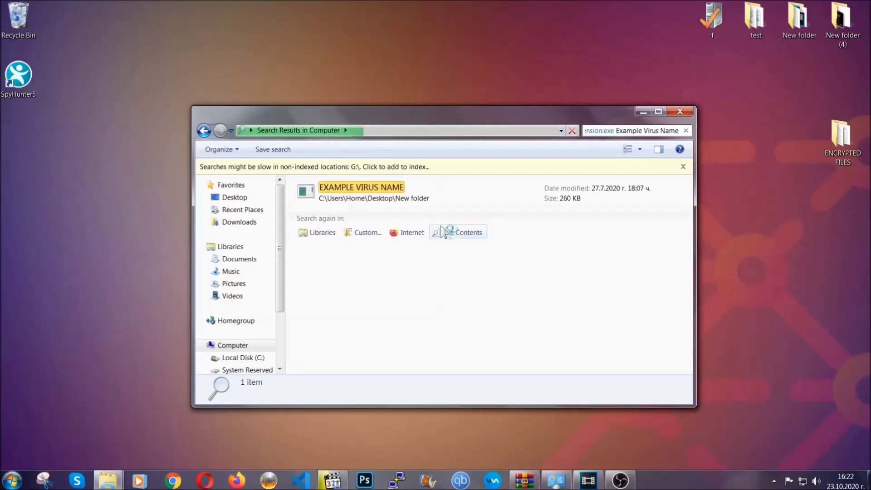
Delete EXAMPLE VIRUS NAME to the Recycle Bin and close the search window
click(381, 184)
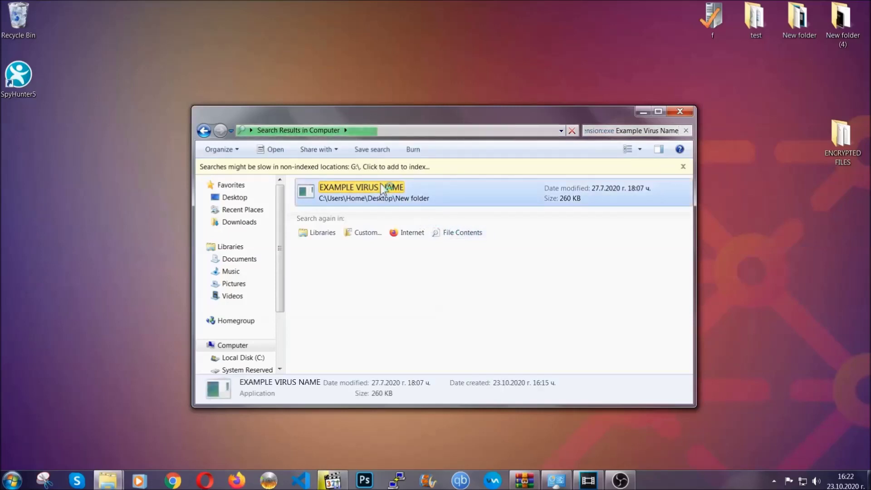
right_click(382, 186)
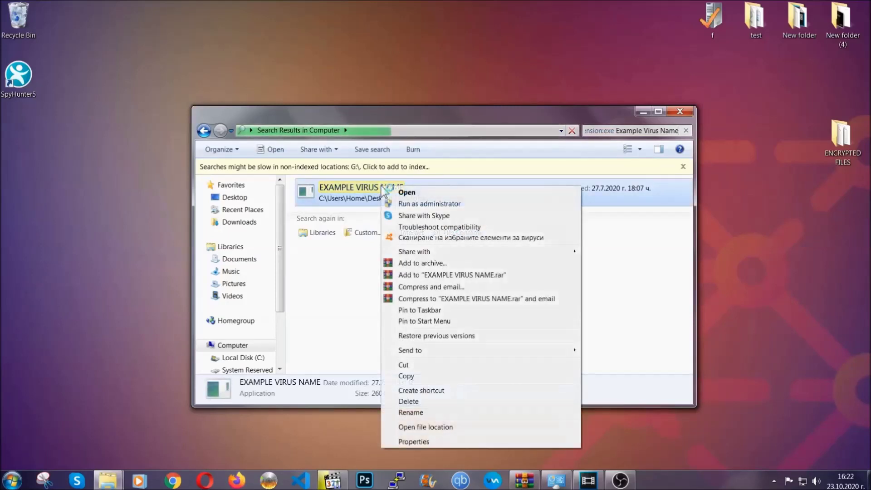
click(420, 401)
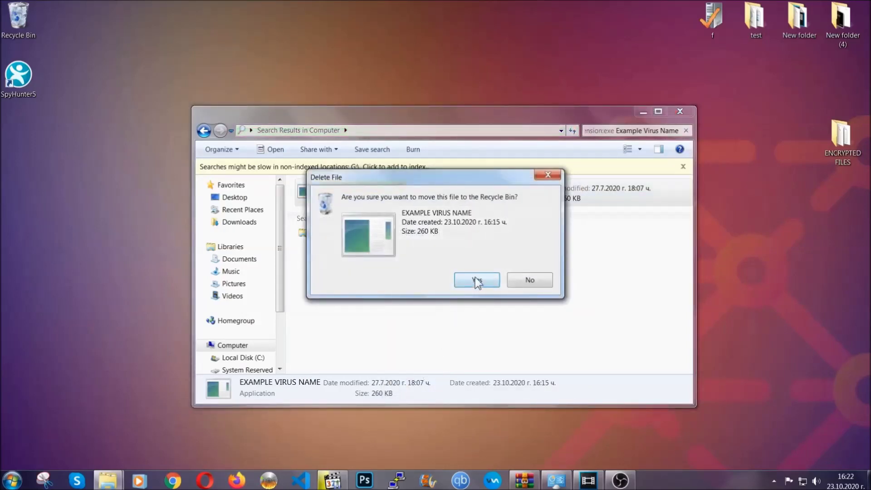
click(477, 282)
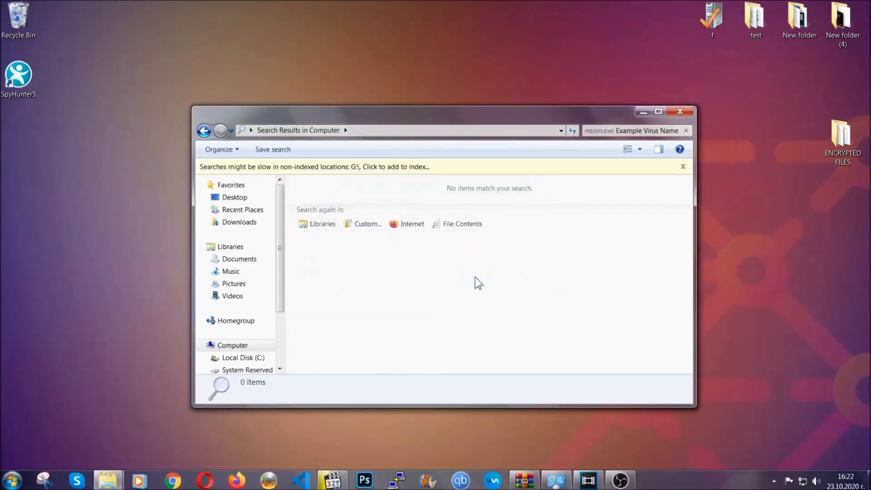
click(681, 111)
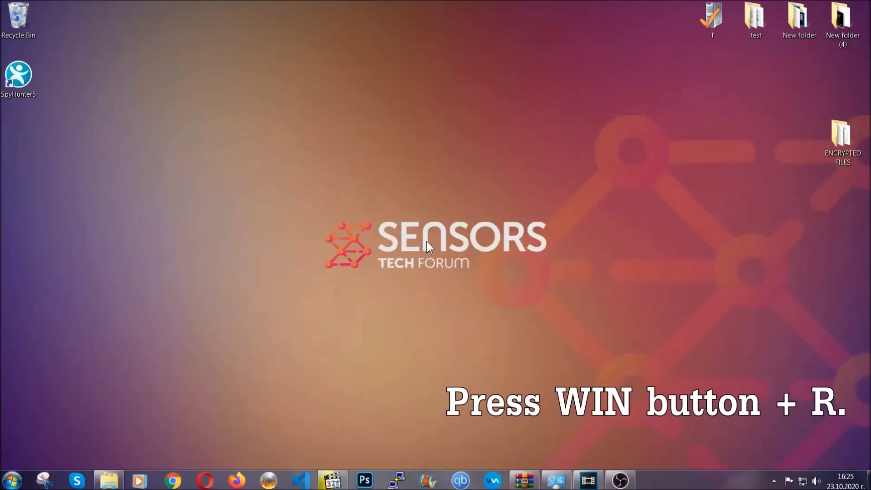
Launch REGEDIT from the Run prompt, replacing the existing cmd text
key(super+r)
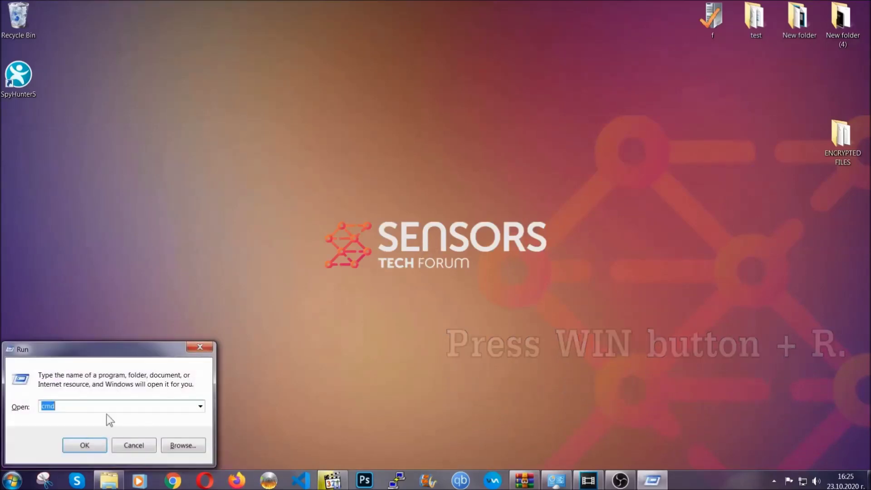
click(82, 412)
drag(82, 413, 11, 413)
text(REGEDIT)
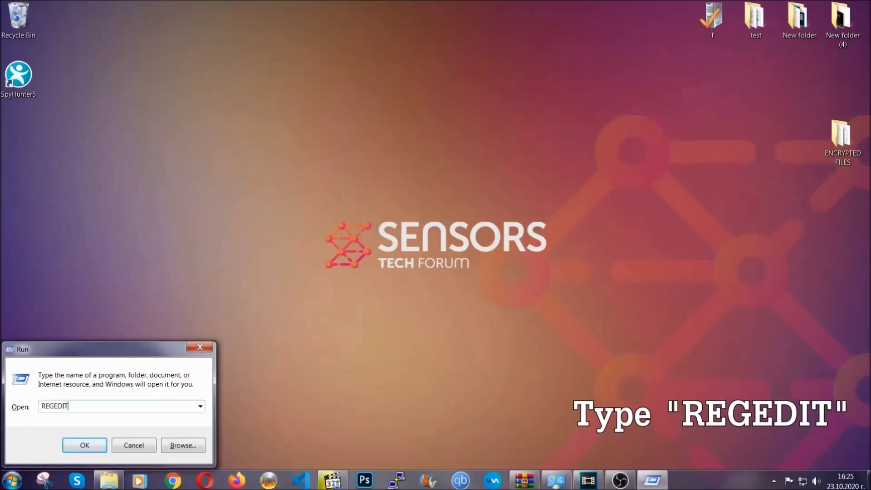
click(64, 446)
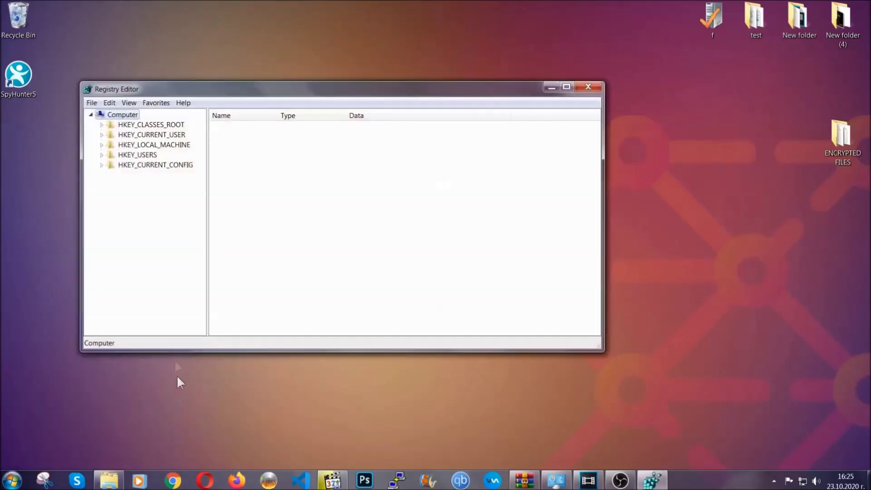
Export the full registry to the Desktop as BACKUP
click(91, 103)
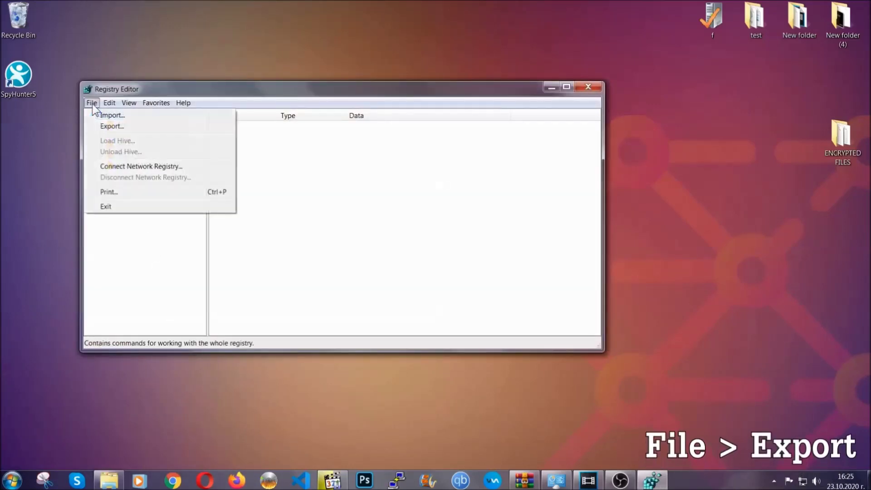
click(113, 125)
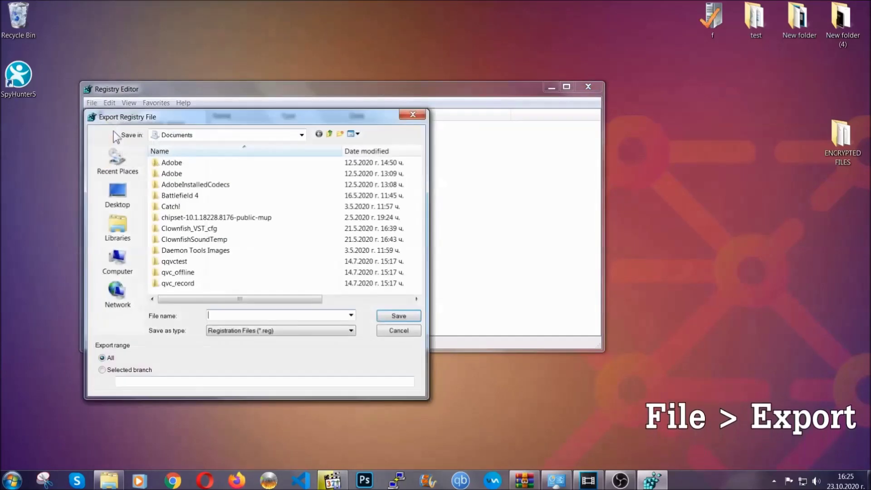
click(114, 196)
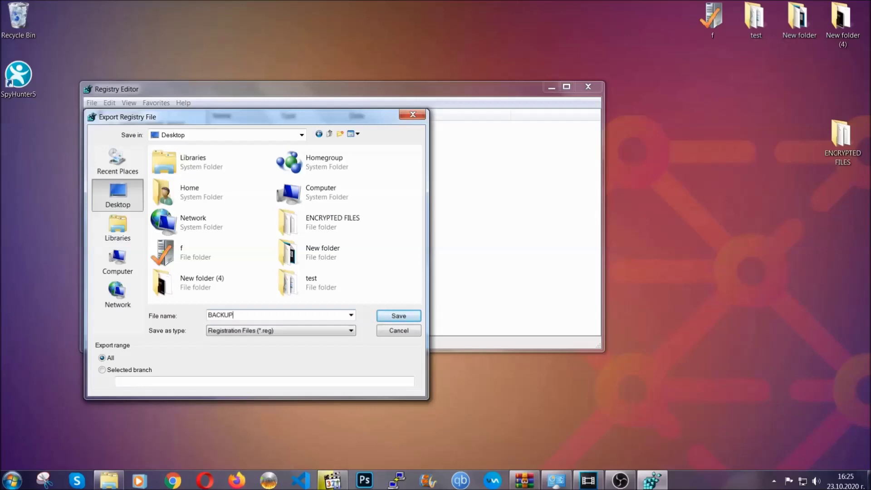
click(393, 318)
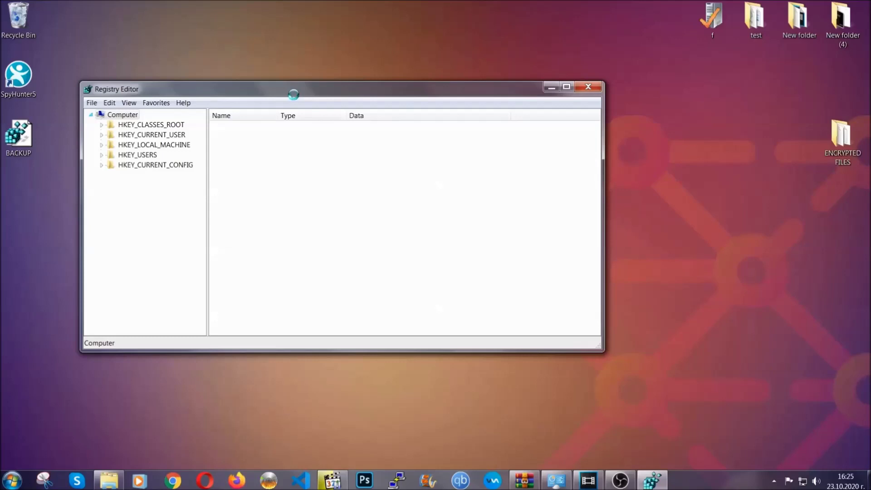
drag(294, 96, 377, 122)
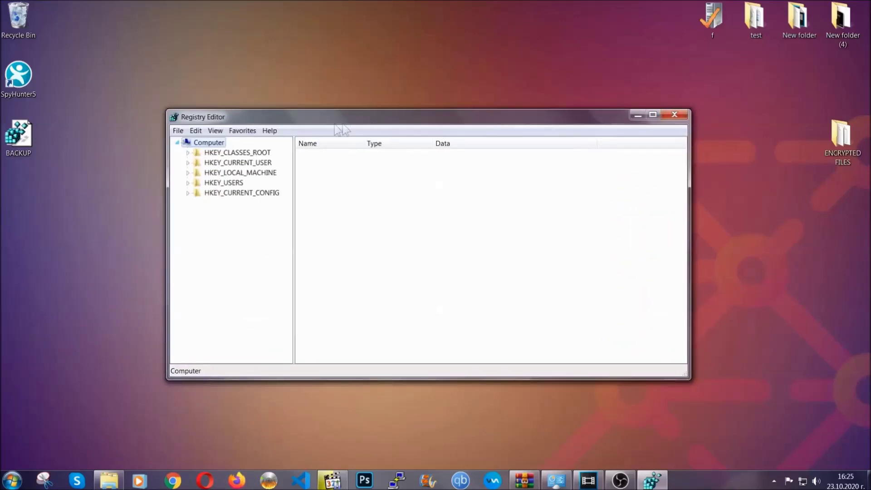
Find the RunOnce key, then open the adjacent HKEY_CURRENT_USER CurrentVersion Run key
click(178, 132)
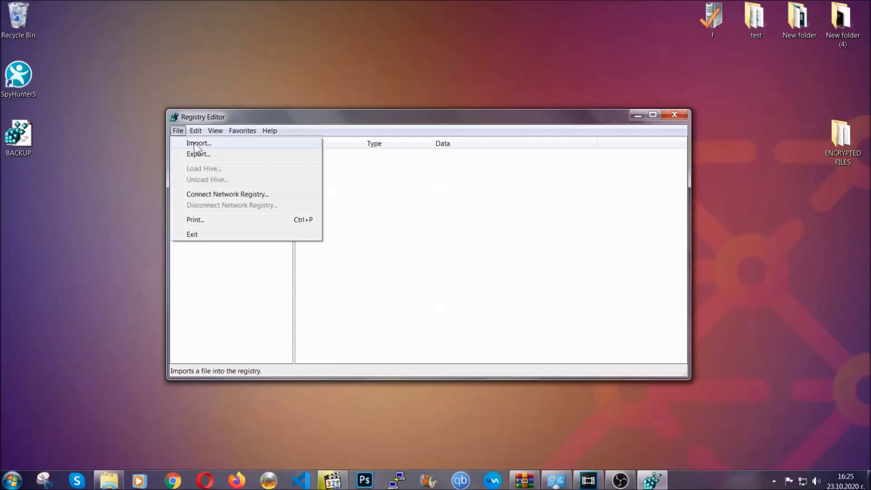
click(179, 131)
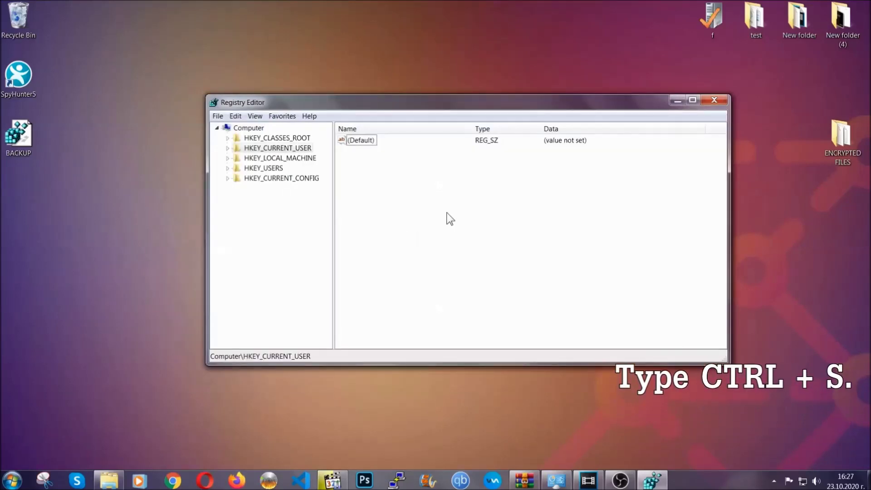
key(ctrl+f)
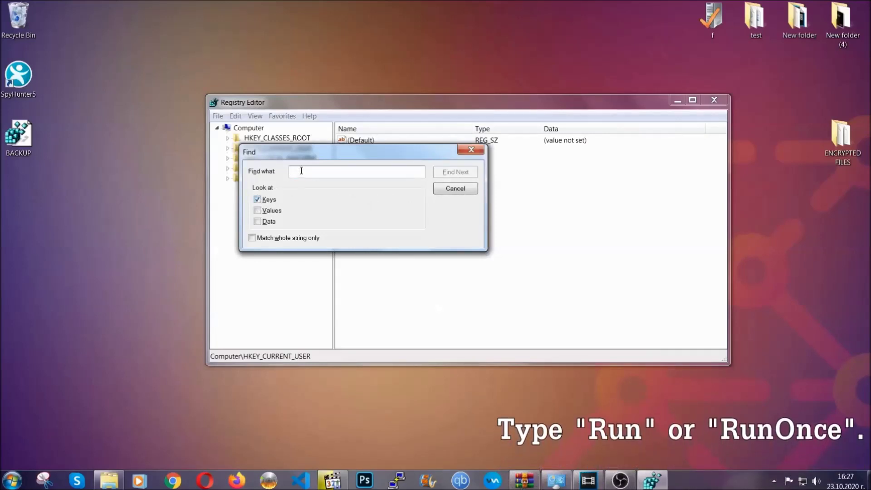
text(RunO)
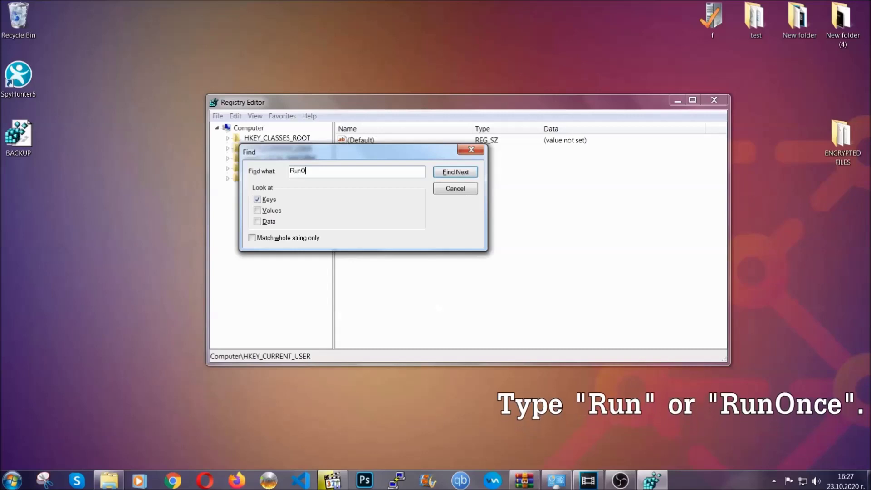
text(nce)
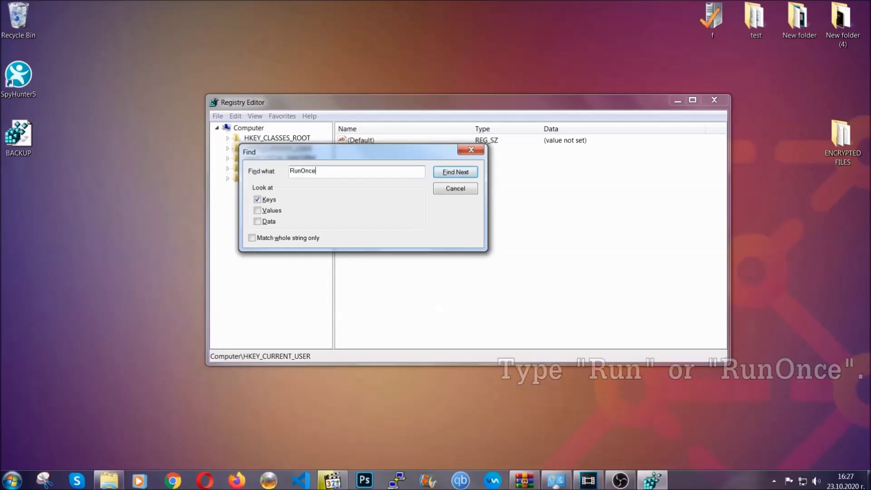
click(464, 173)
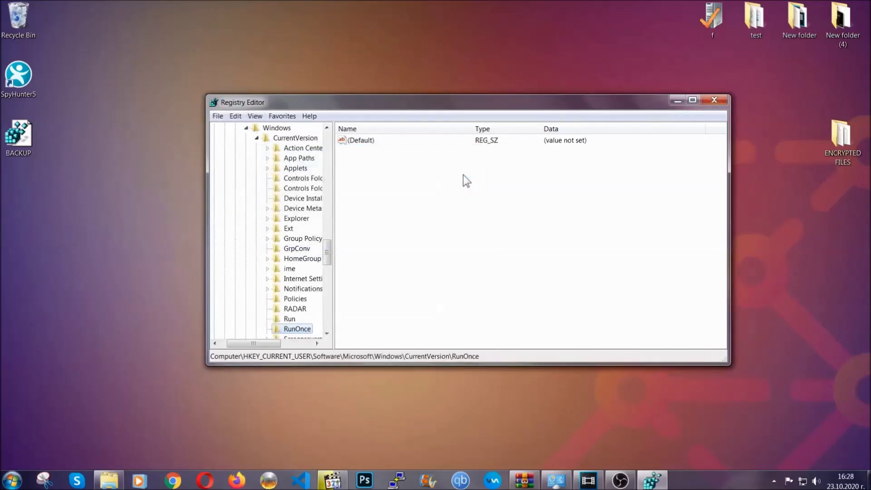
drag(328, 251, 328, 266)
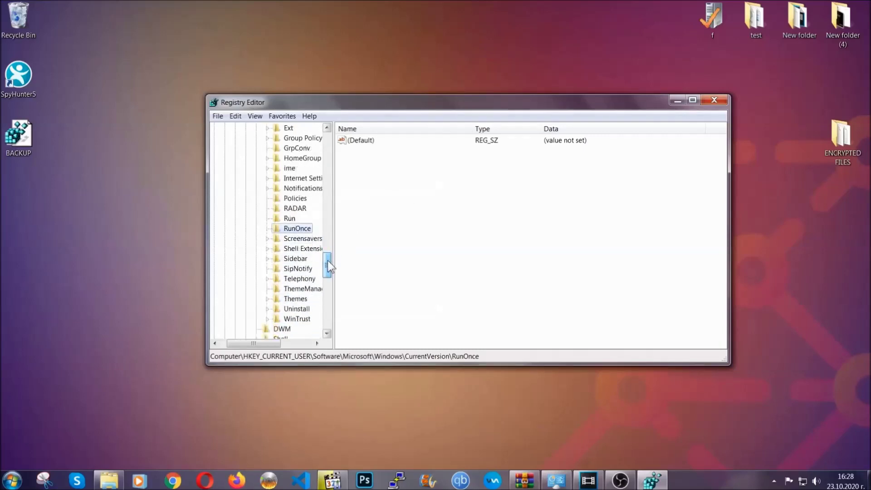
click(289, 219)
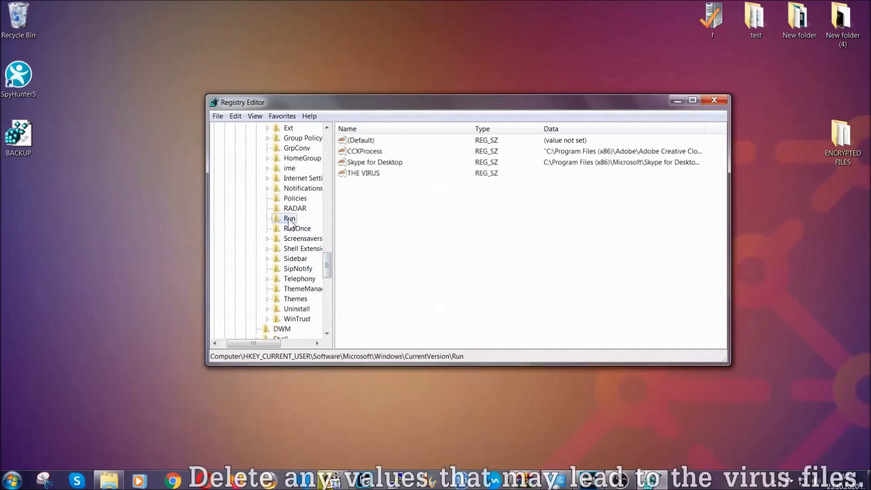
Delete the THE VIRUS startup value from the Run key, confirming the deletion
click(357, 174)
right_click(358, 175)
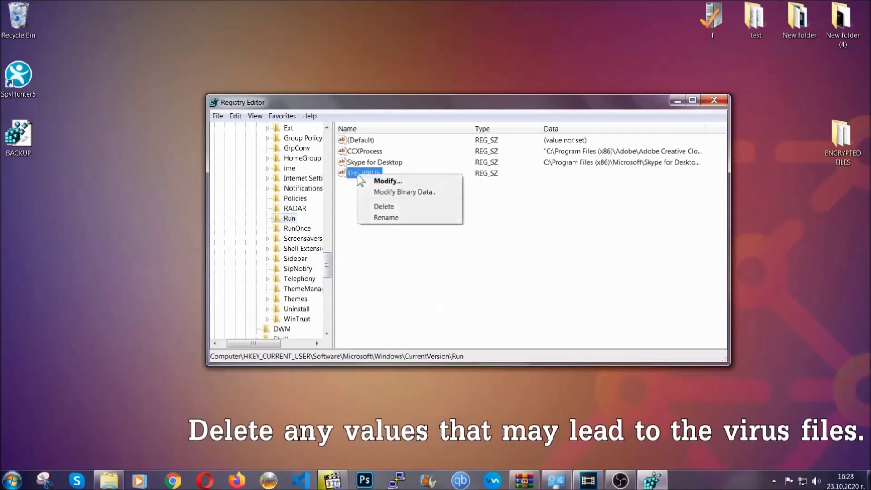
click(374, 207)
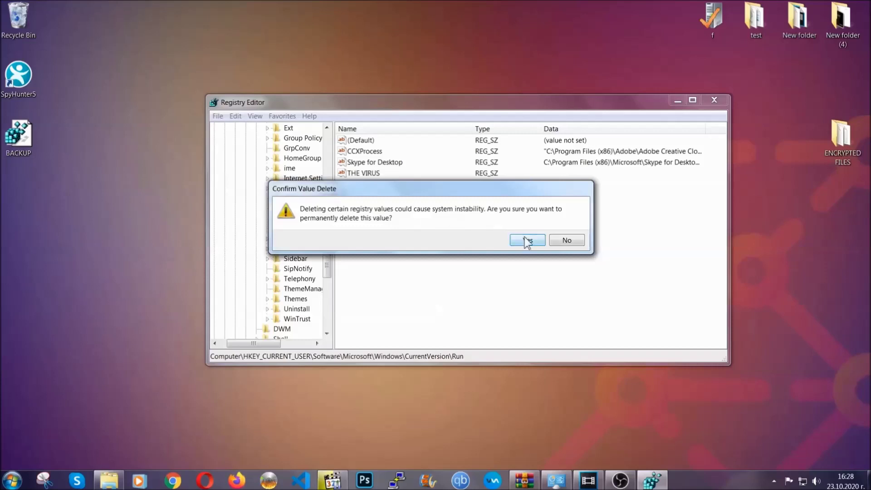
click(527, 240)
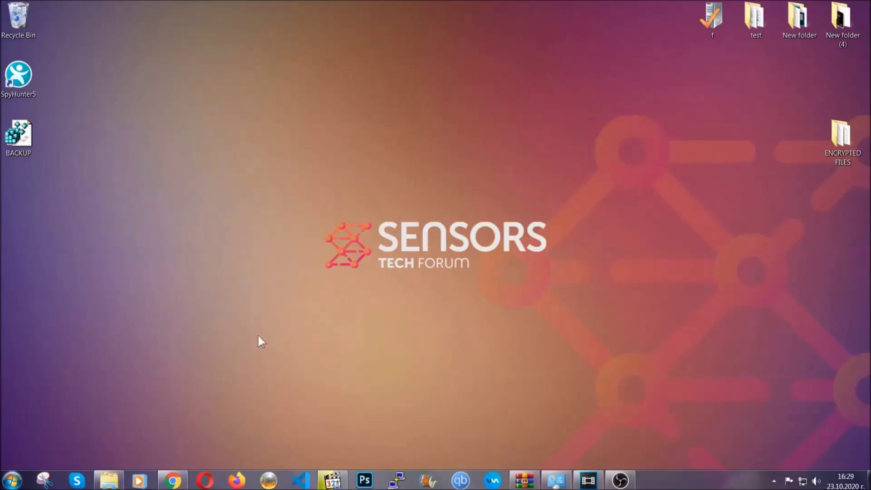
In Chrome's file-recovery article, expand Method 2 - Restore Data via Windows Backup
click(172, 482)
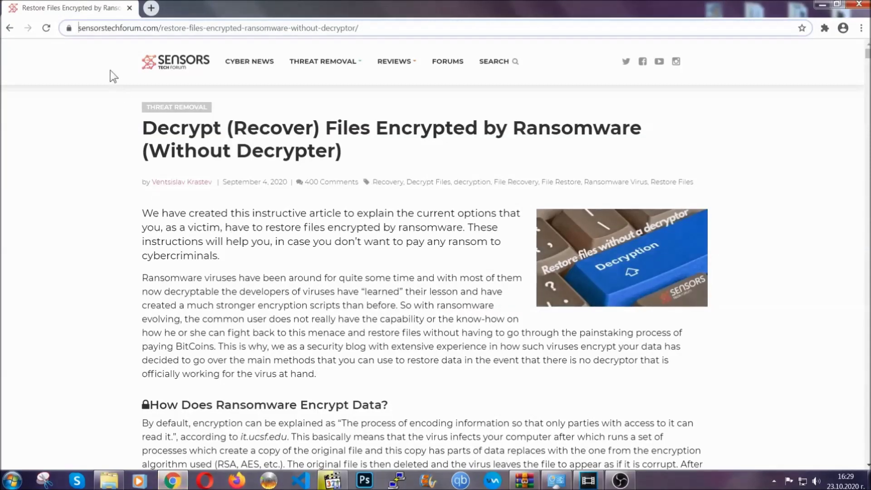
drag(79, 28, 393, 32)
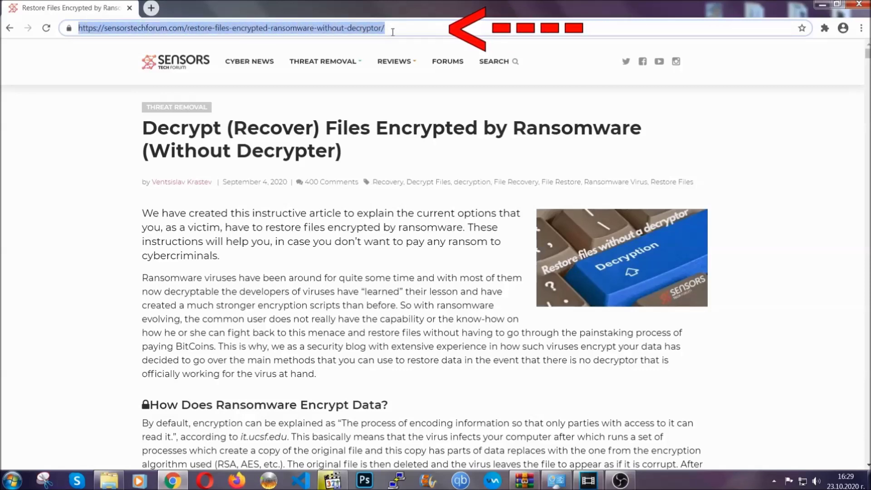
mouse_move(394, 89)
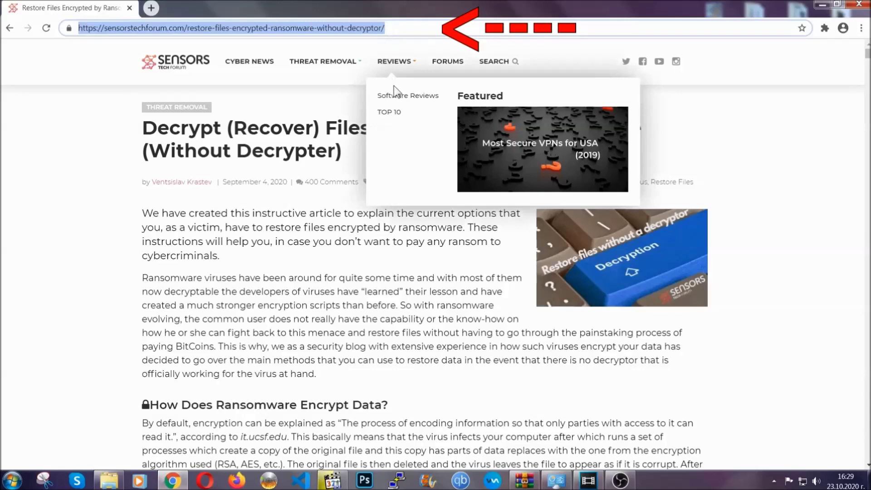
scroll(447, 247, down, 5)
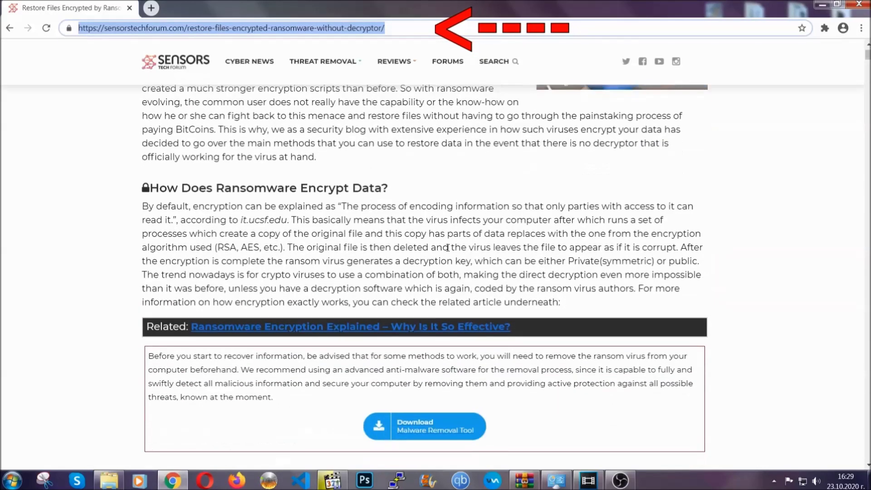
scroll(447, 248, down, 6)
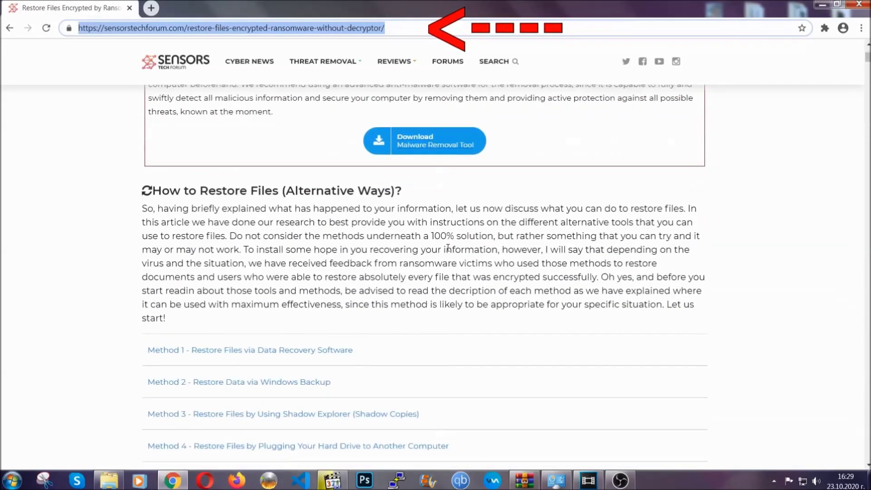
scroll(449, 248, down, 1)
scroll(449, 251, down, 3)
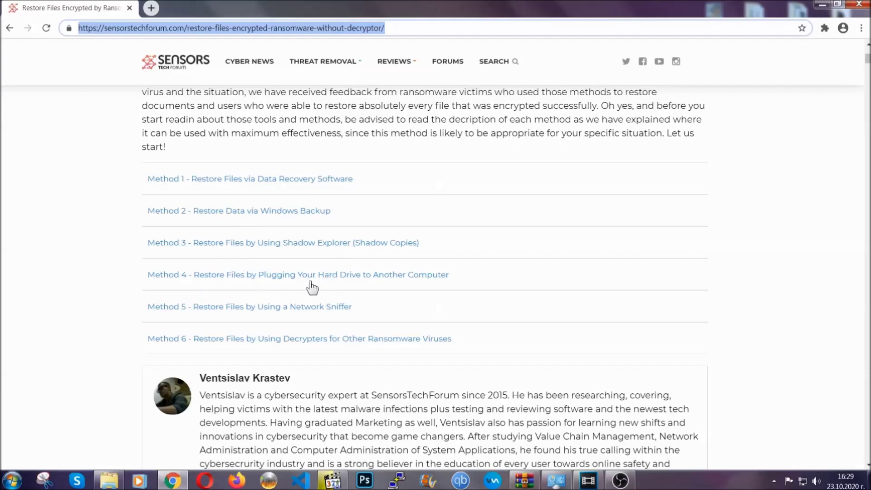
click(271, 210)
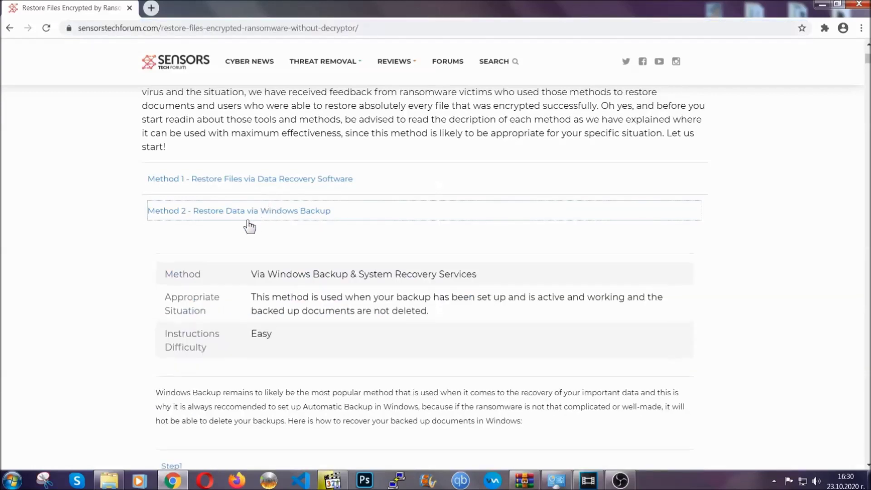
Expand Step1, Step2 and Step3 of the Windows Backup method in the recovery article
drag(251, 268, 307, 339)
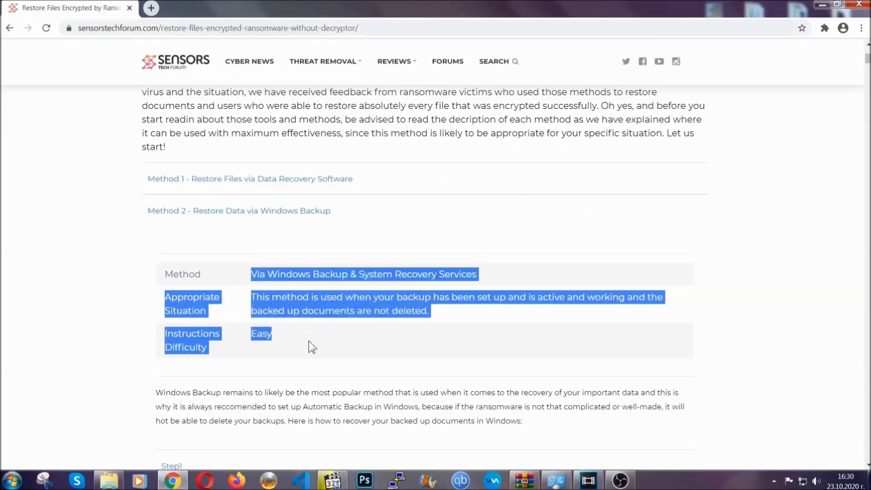
click(312, 339)
scroll(311, 339, down, 3)
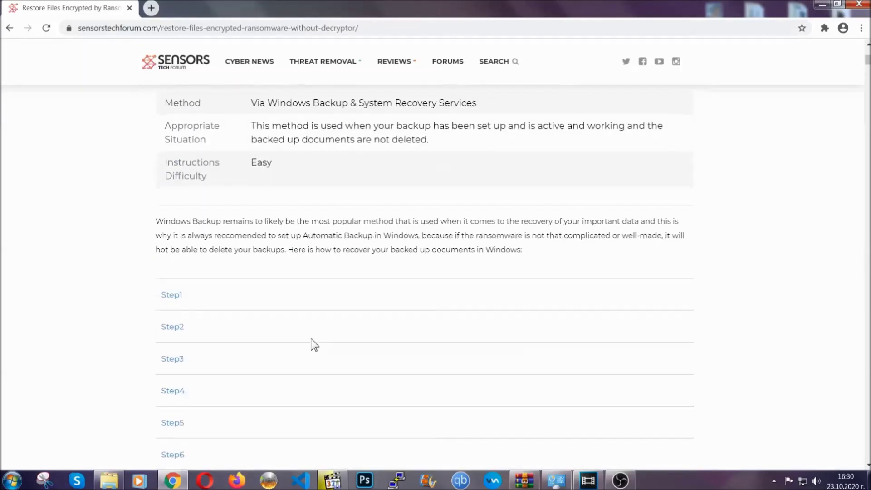
scroll(312, 339, down, 1)
click(180, 237)
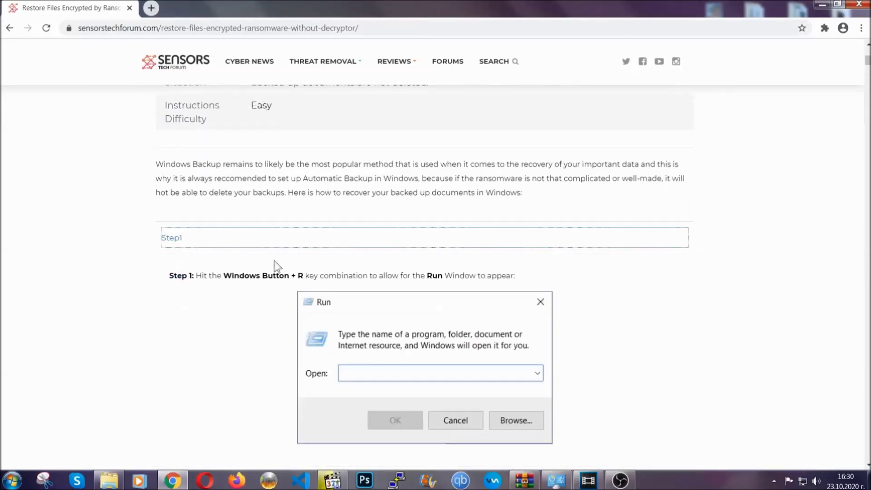
scroll(407, 283, down, 4)
click(205, 286)
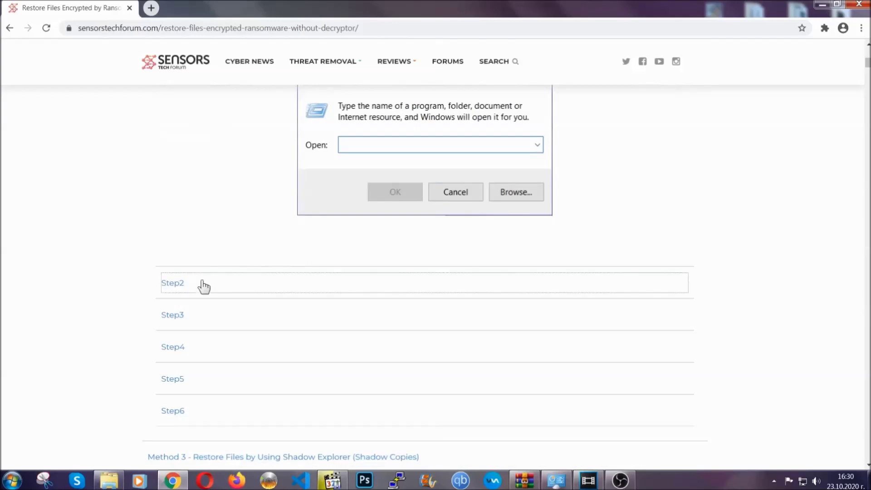
scroll(391, 287, down, 5)
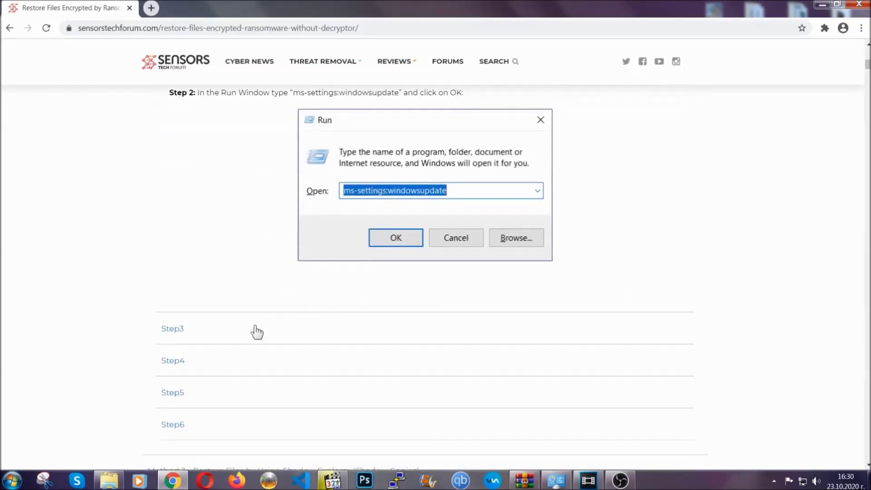
click(257, 333)
Review the expanded Step 2 and Step 3 instructions, then minimize Chrome to reveal the desktop
scroll(383, 312, down, 4)
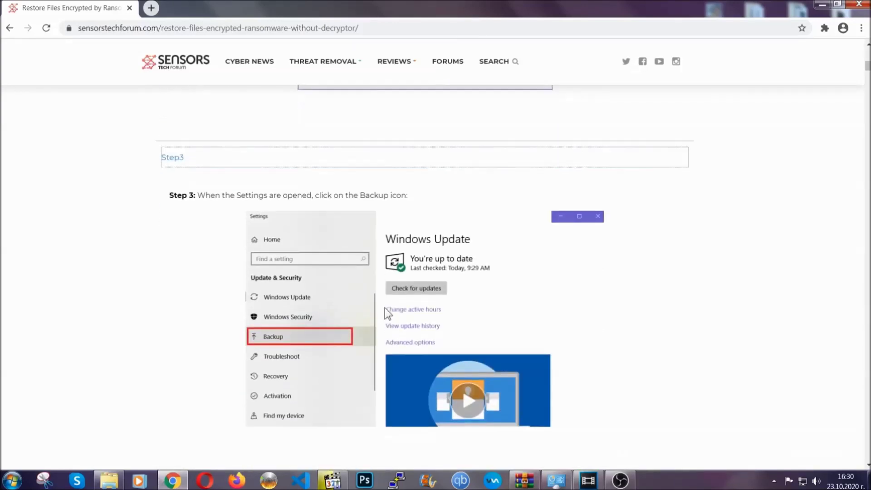
scroll(385, 308, down, 3)
scroll(383, 310, down, 2)
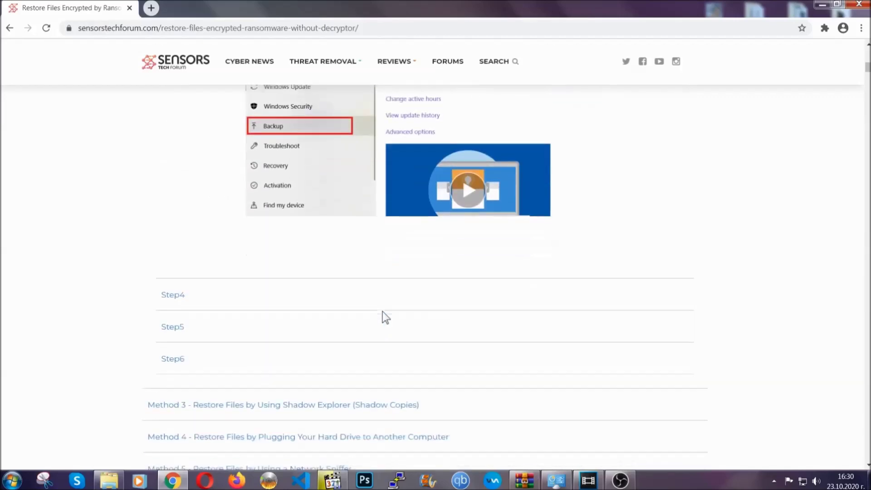
scroll(383, 311, down, 8)
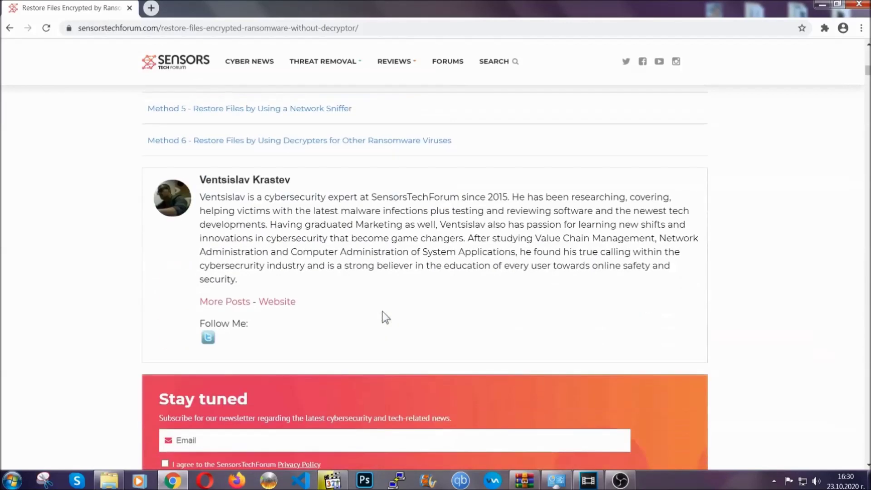
scroll(382, 311, up, 20)
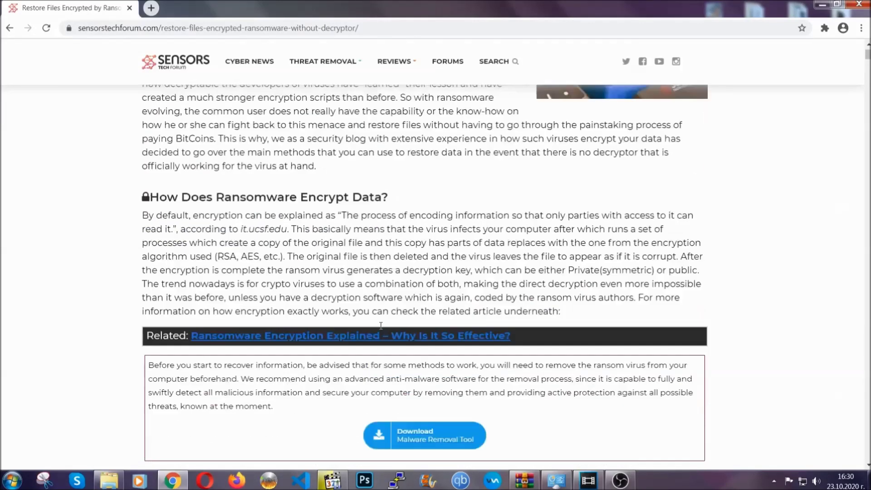
scroll(381, 325, up, 5)
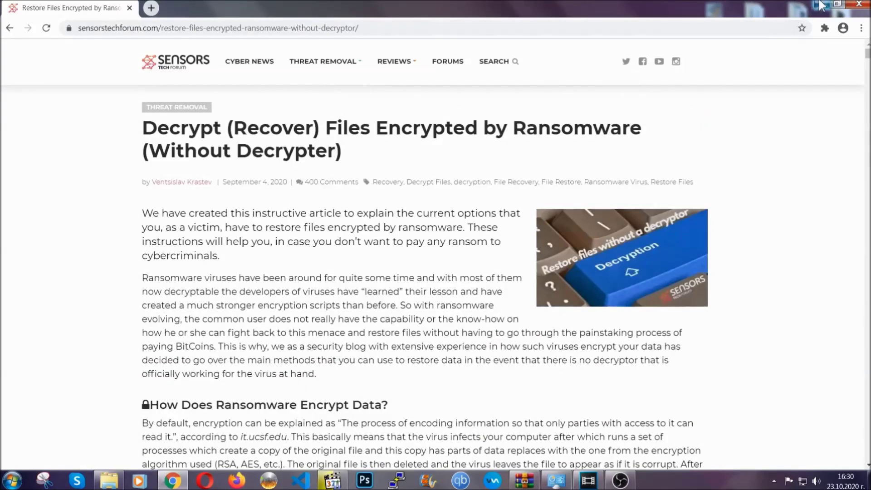
click(821, 4)
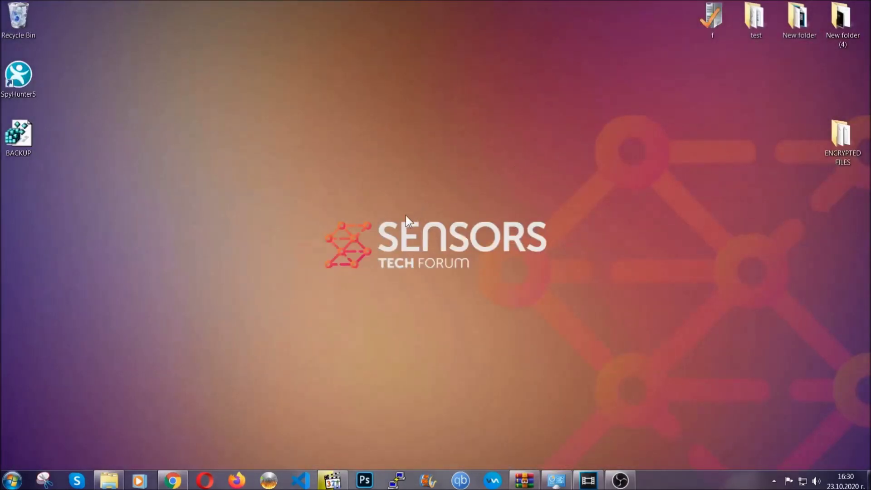